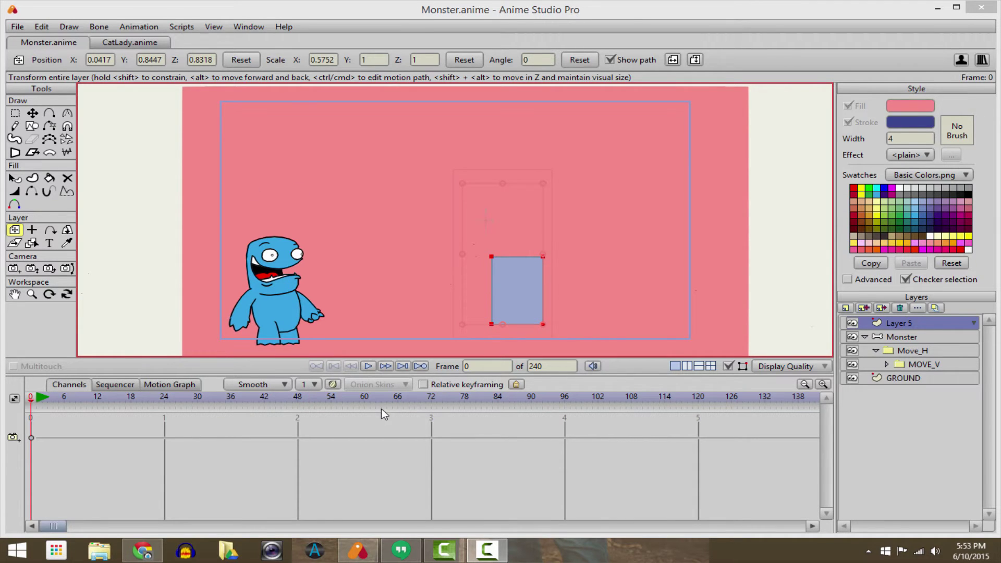
# Play the monster's walk, scrub back through the timeline, and rewind to frame 0
pyautogui.click(368, 367)
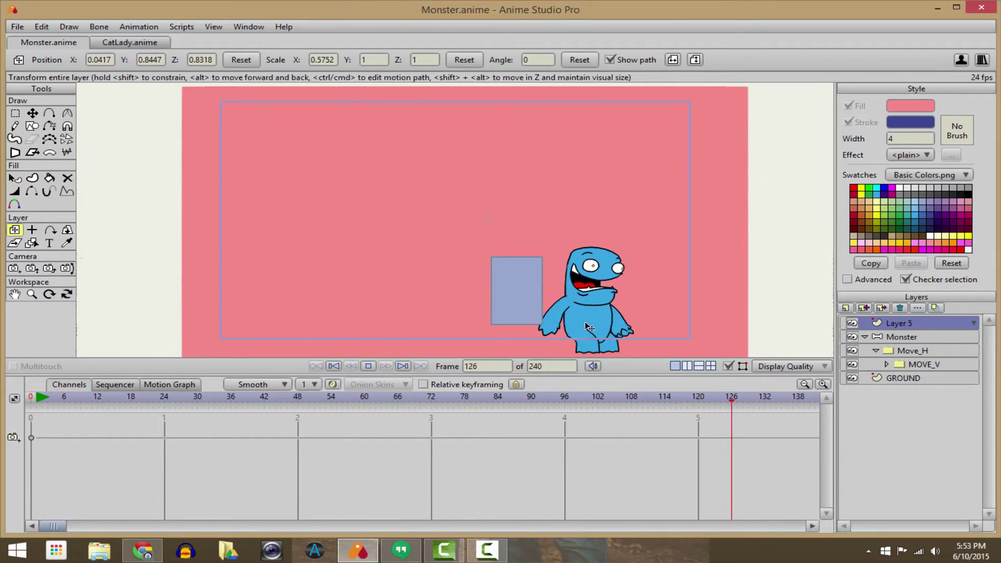
pyautogui.moveTo(118, 400)
pyautogui.mouseDown()
pyautogui.moveTo(72, 401)
pyautogui.moveTo(297, 402)
pyautogui.moveTo(172, 407)
pyautogui.mouseUp()
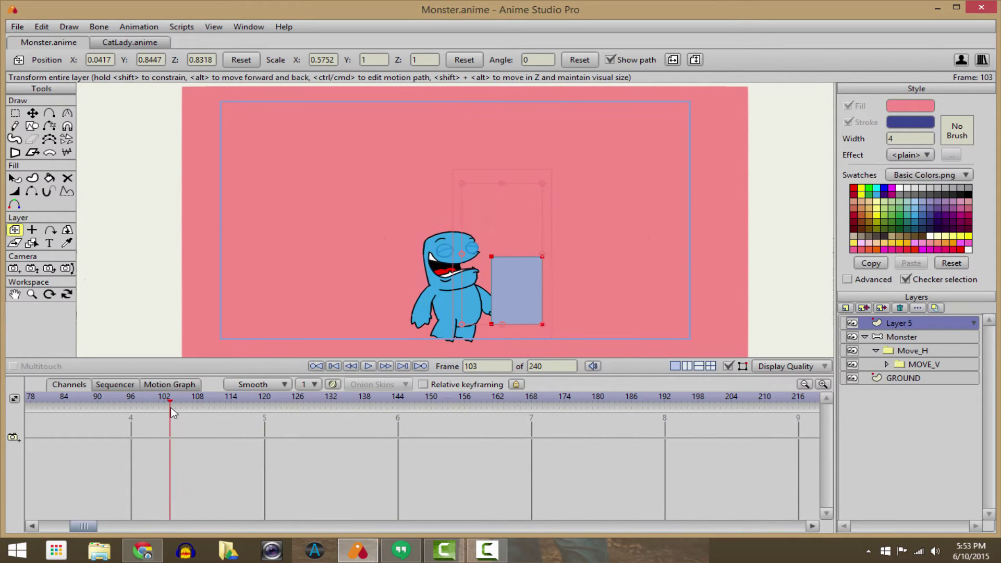
pyautogui.click(316, 366)
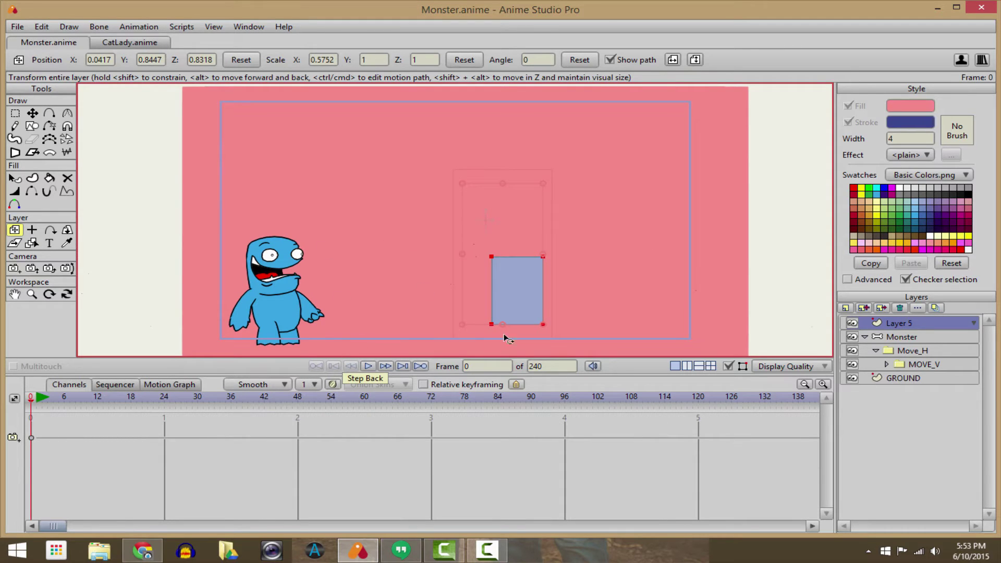
pyautogui.click(944, 352)
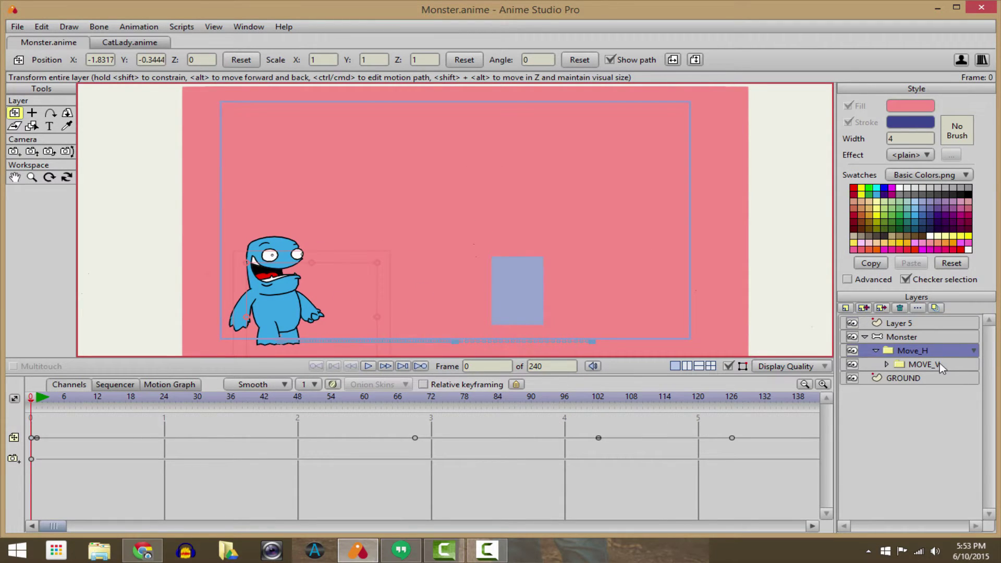
pyautogui.click(41, 398)
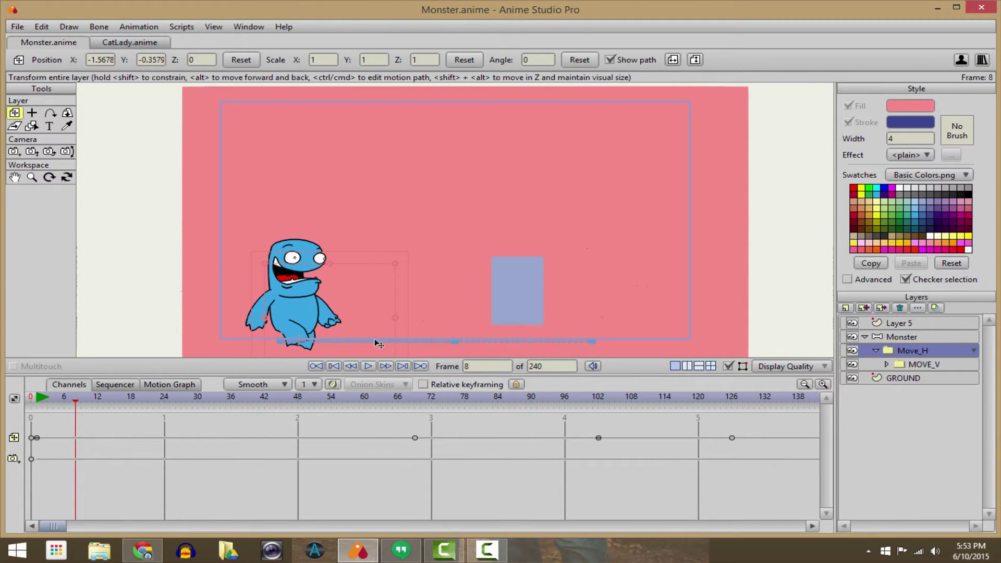
pyautogui.moveTo(75, 398); pyautogui.dragTo(36, 398)
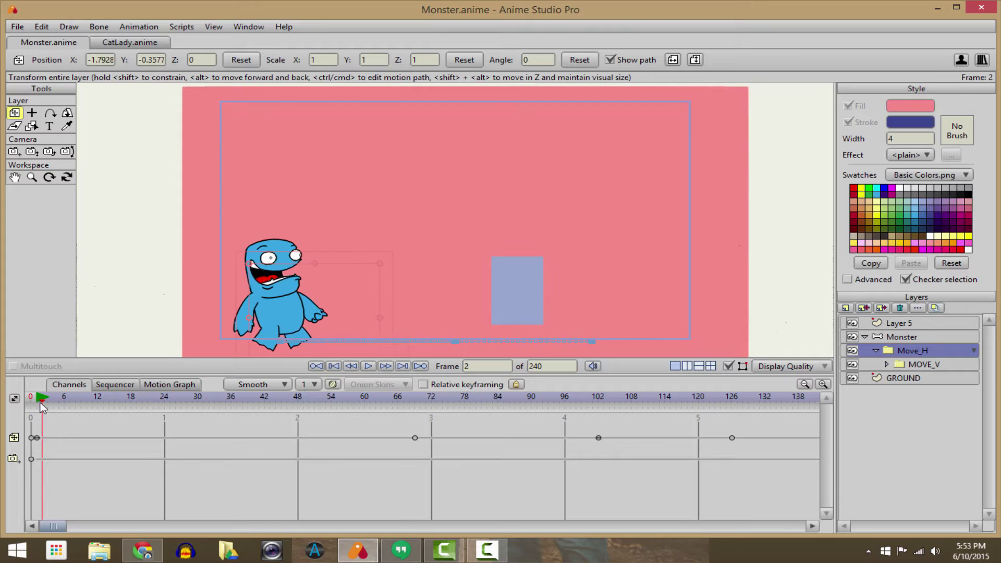
pyautogui.moveTo(270, 324); pyautogui.dragTo(273, 311)
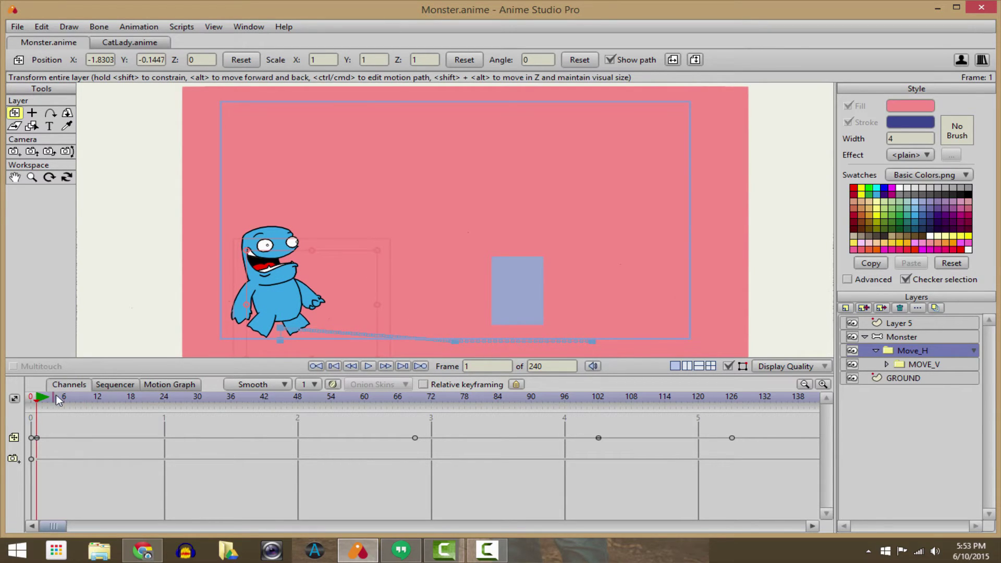
pyautogui.moveTo(39, 398); pyautogui.dragTo(417, 398)
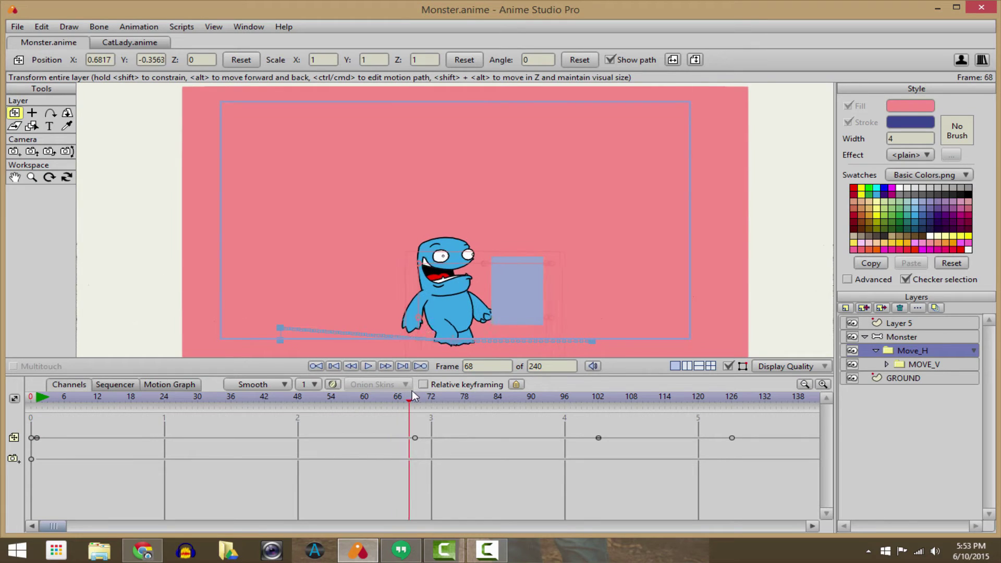
pyautogui.moveTo(458, 324); pyautogui.dragTo(463, 315)
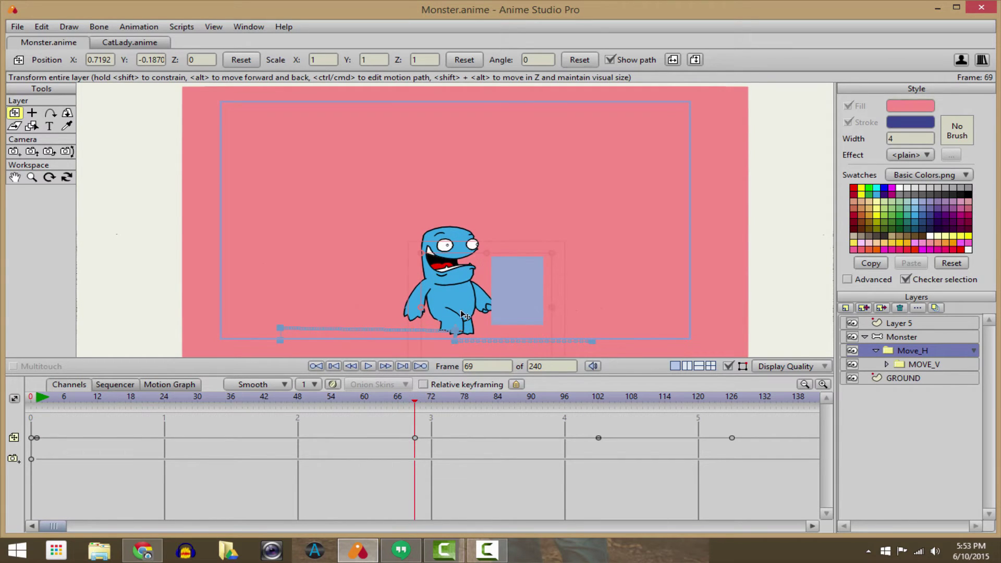
pyautogui.moveTo(416, 397); pyautogui.dragTo(598, 403)
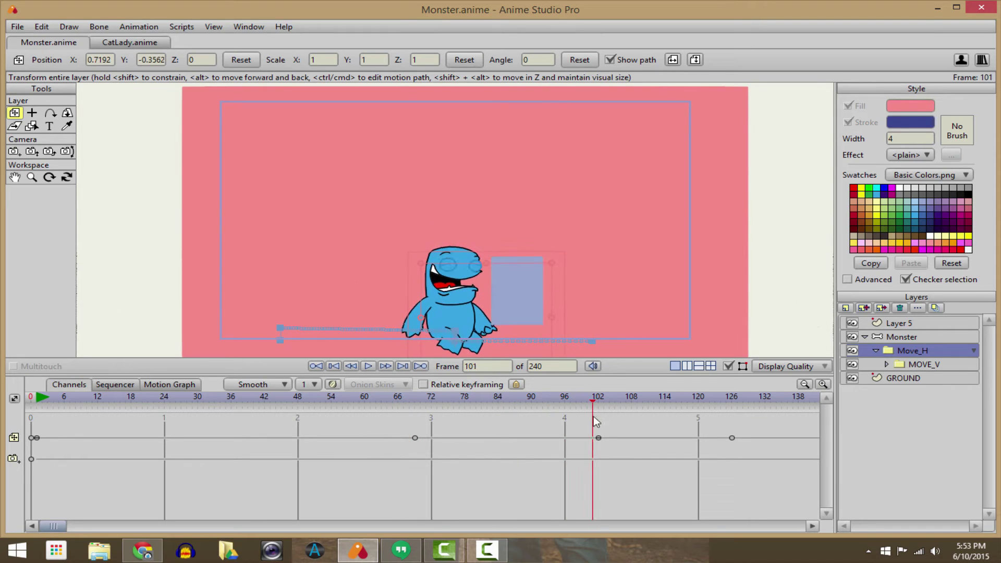
pyautogui.moveTo(459, 329); pyautogui.dragTo(459, 320)
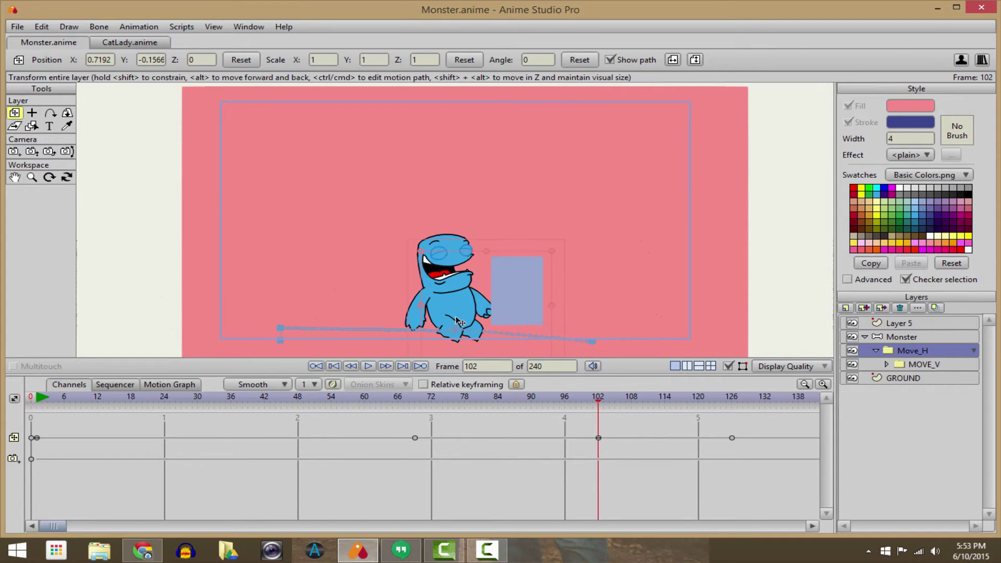
pyautogui.moveTo(611, 399)
pyautogui.mouseDown()
pyautogui.moveTo(637, 397)
pyautogui.moveTo(362, 399)
pyautogui.moveTo(428, 399)
pyautogui.mouseUp()
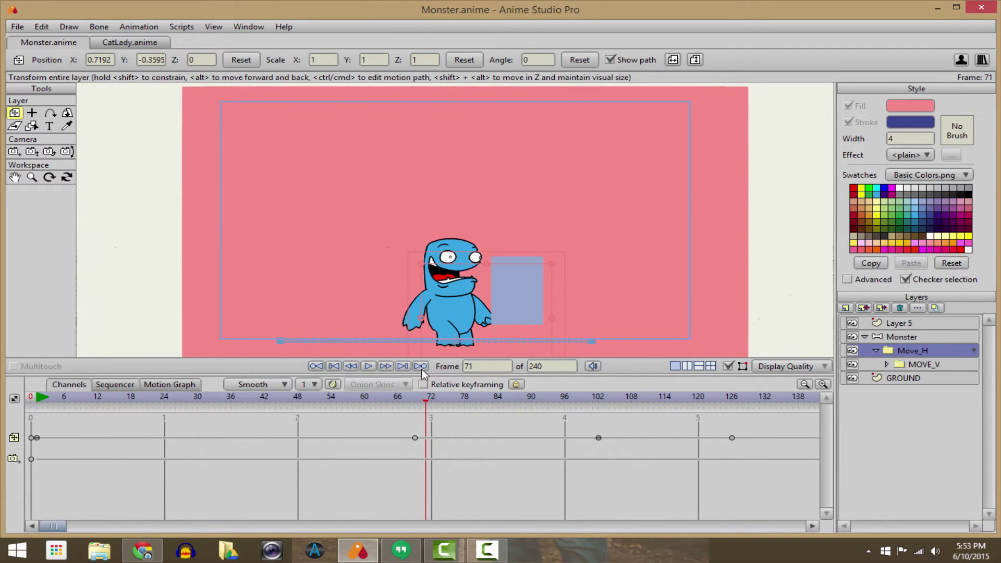
pyautogui.moveTo(429, 398); pyautogui.dragTo(32, 407)
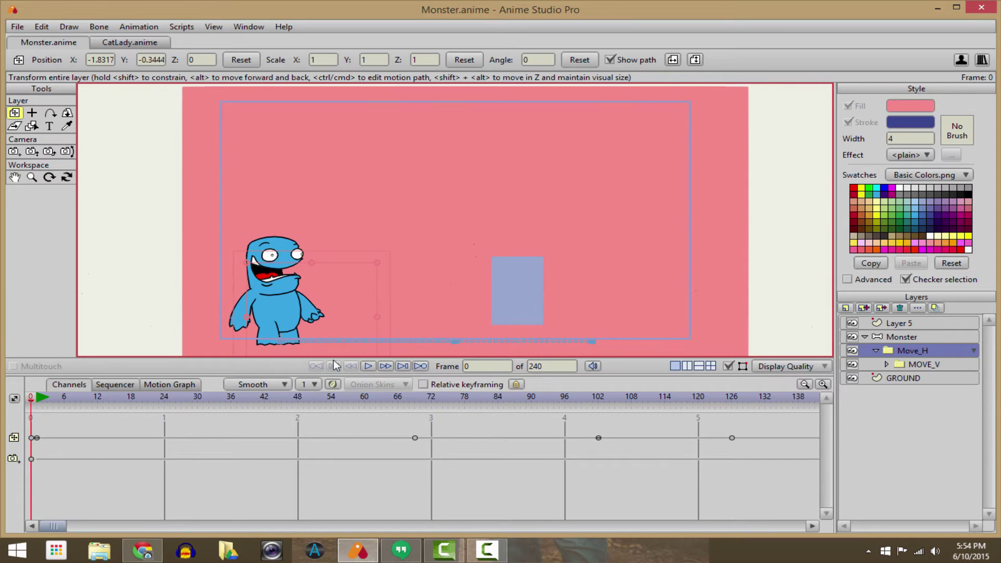
# With relative keyframing on, lift the monster across all Layer Translation keyframes
pyautogui.click(423, 384)
pyautogui.click(15, 437)
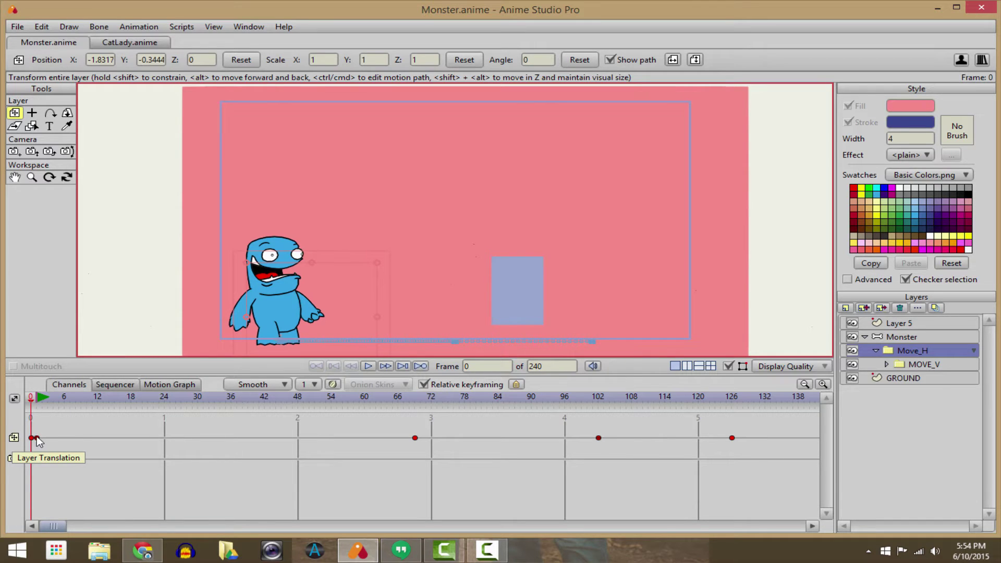
pyautogui.moveTo(56, 524); pyautogui.dragTo(33, 526)
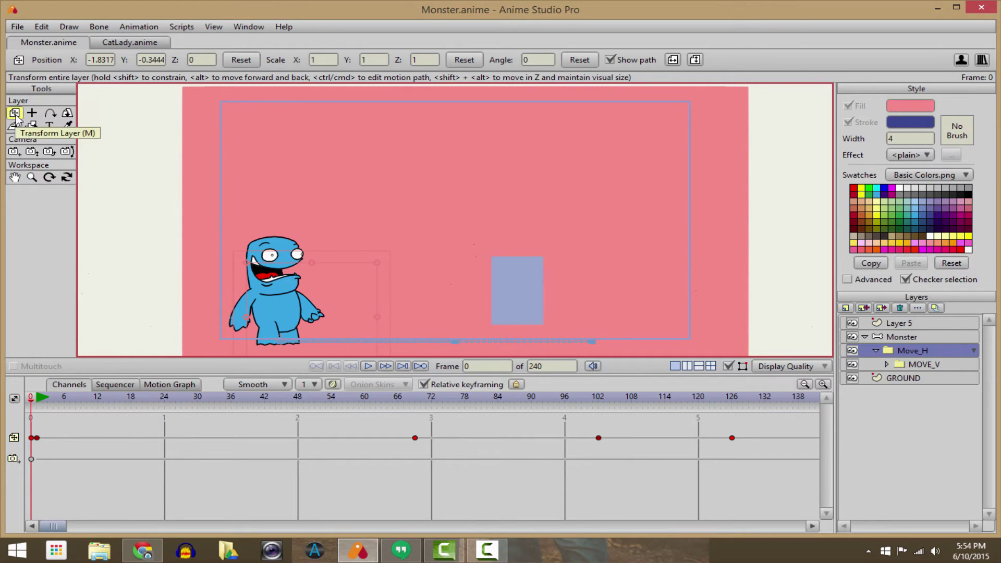
pyautogui.moveTo(288, 316); pyautogui.dragTo(288, 294)
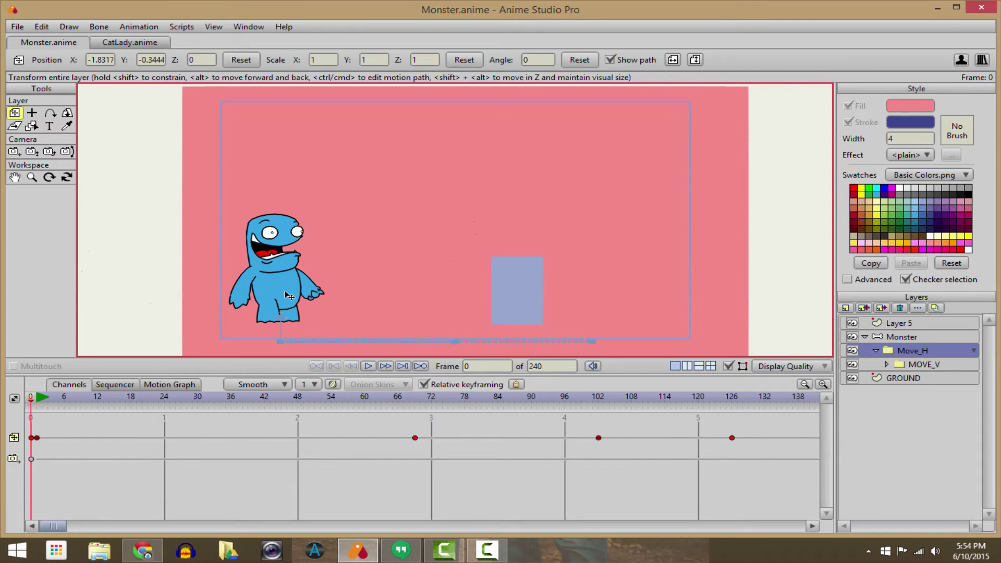
pyautogui.click(288, 296)
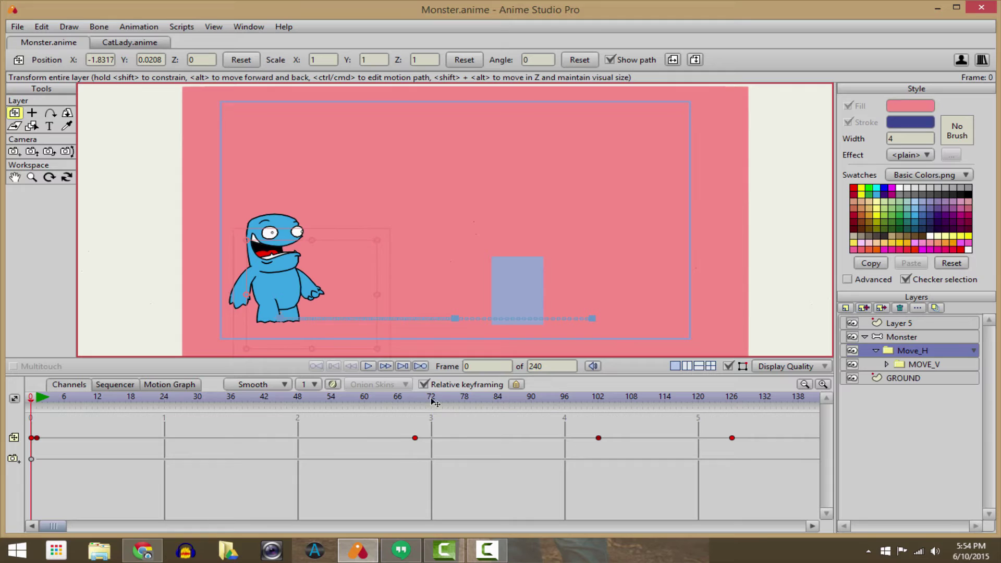
# Replay the raised walk past the box, then rewind to frame 0
pyautogui.click(367, 366)
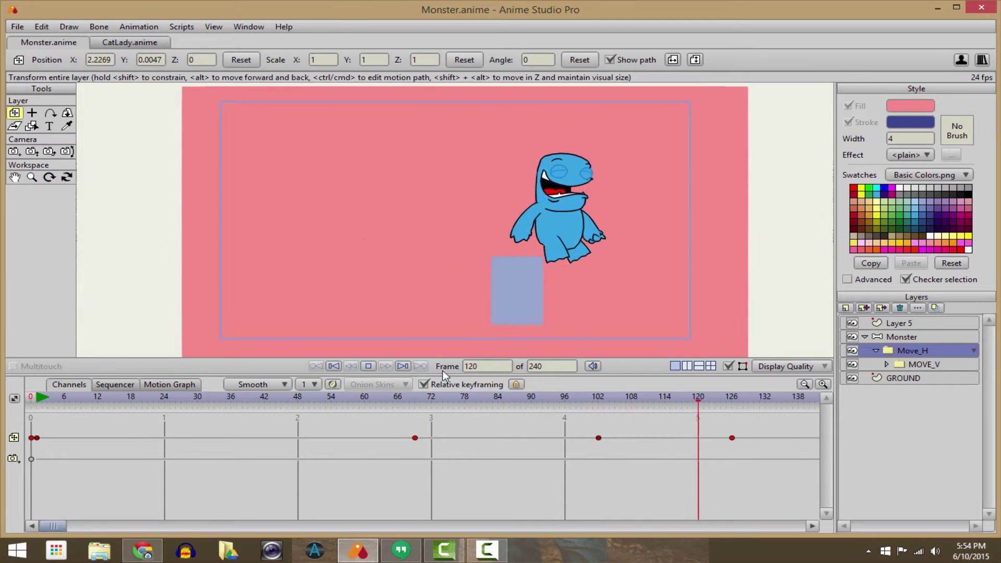
pyautogui.click(368, 367)
pyautogui.click(336, 368)
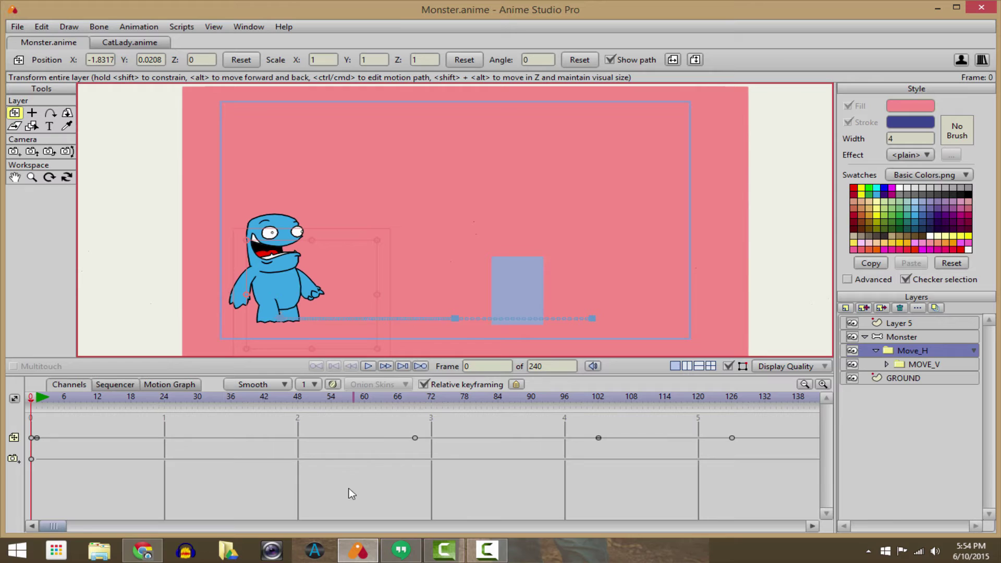
# Select the keyframes at frames 69 and 102, then move the monster further right at frame 125
pyautogui.moveTo(364, 431); pyautogui.dragTo(675, 462)
pyautogui.moveTo(595, 401); pyautogui.dragTo(731, 402)
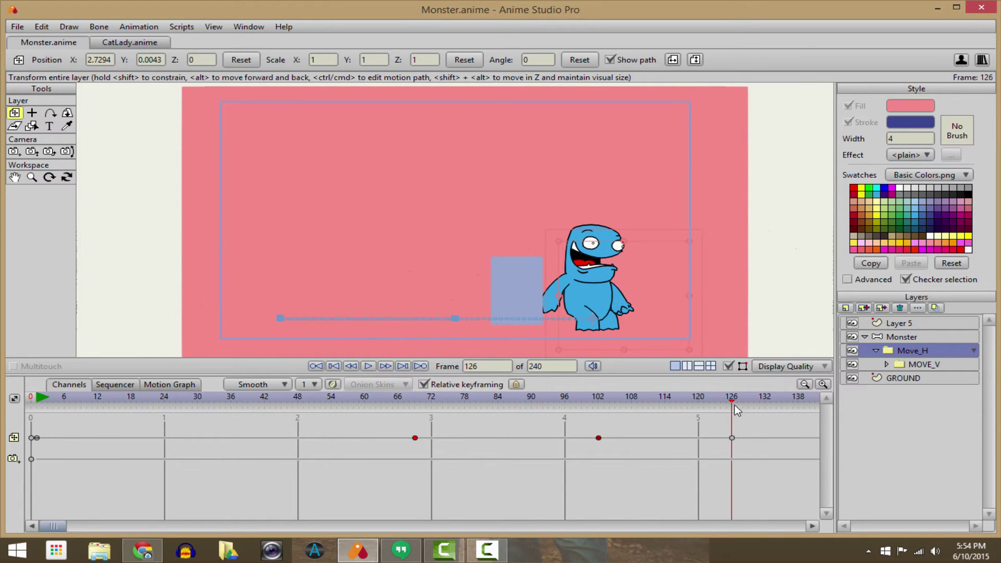
pyautogui.moveTo(732, 401); pyautogui.dragTo(725, 403)
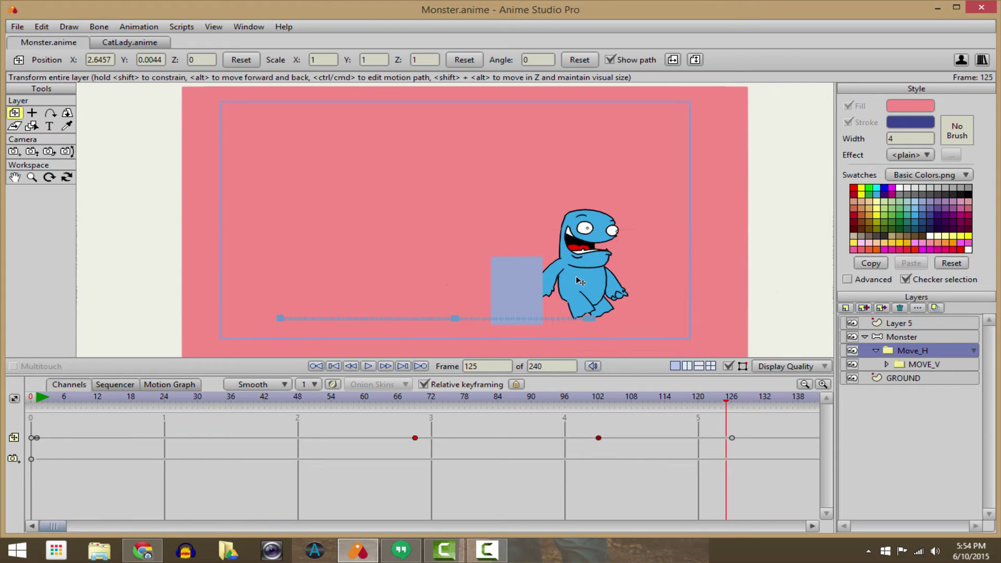
pyautogui.moveTo(572, 273); pyautogui.dragTo(680, 287)
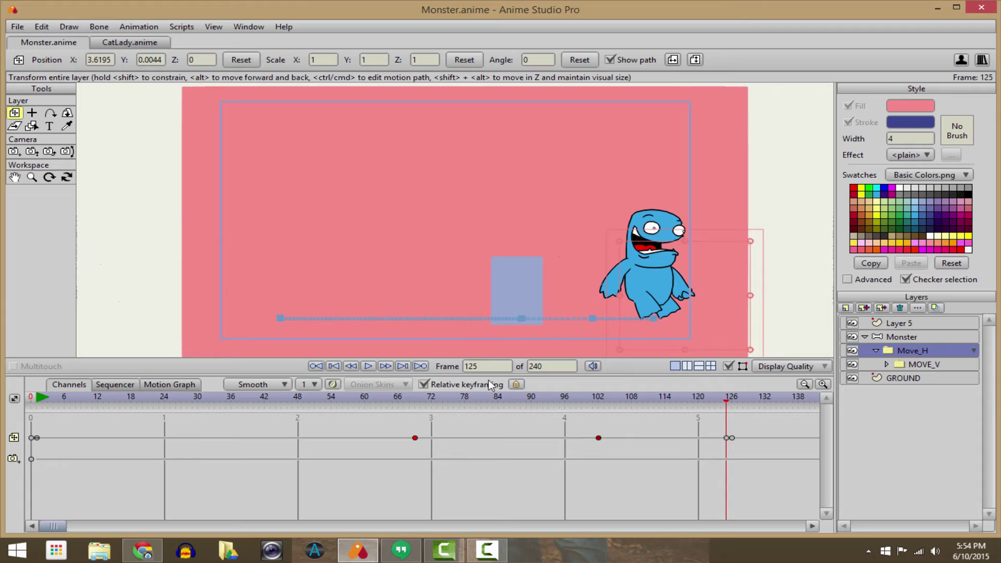
# Play the animation from frame 14, pausing around frame 70 and stopping at 125
pyautogui.click(104, 401)
pyautogui.click(367, 366)
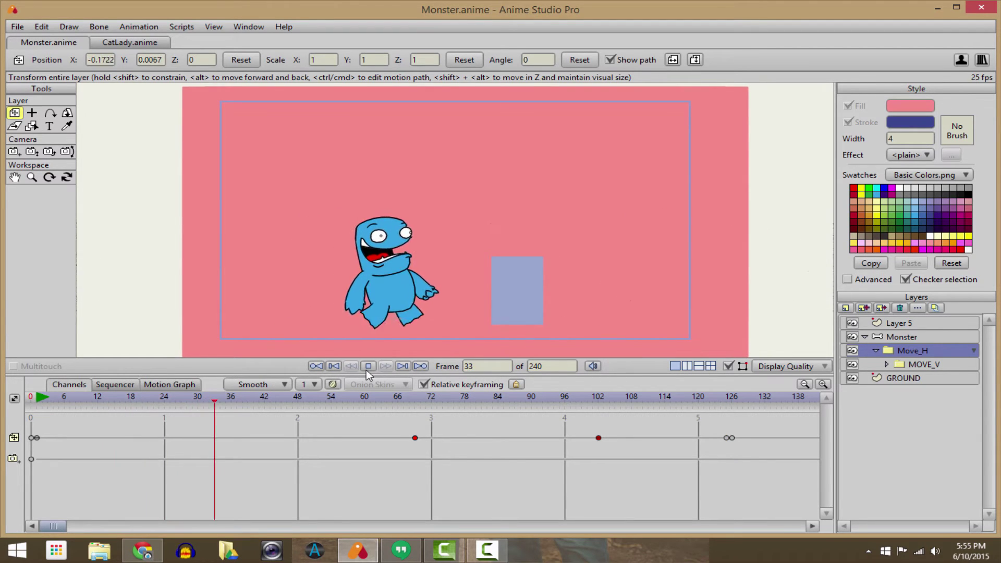
pyautogui.click(368, 366)
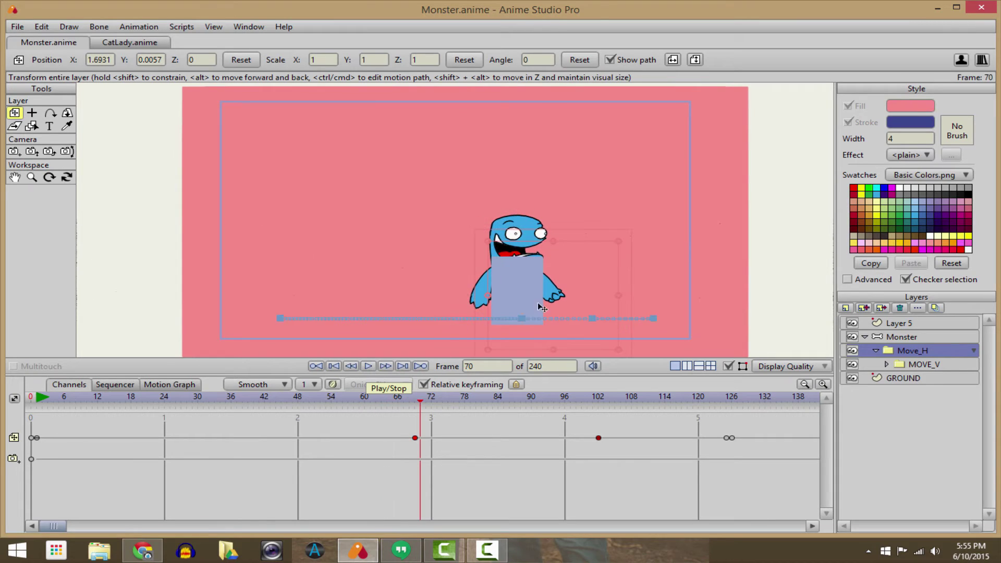
pyautogui.click(368, 366)
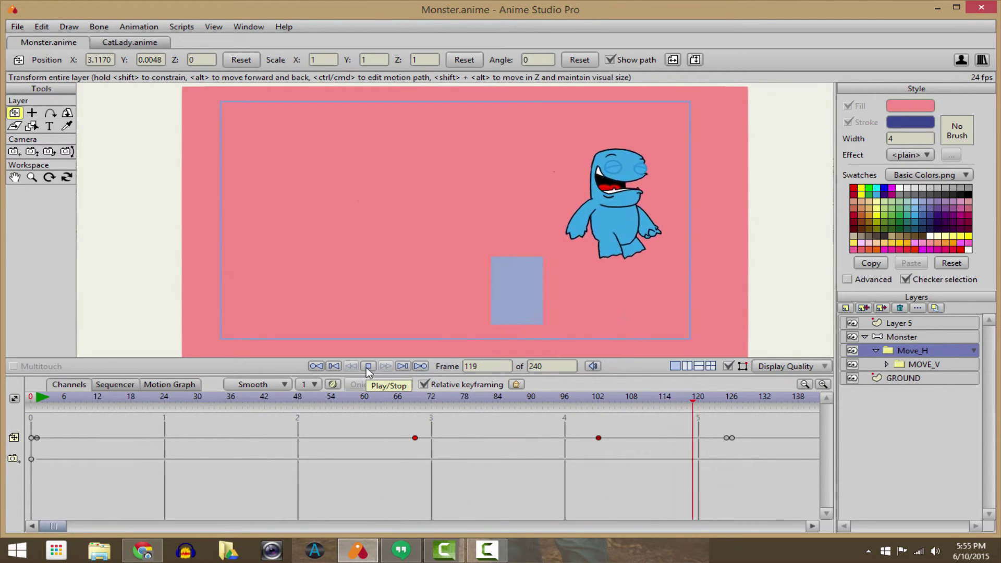
pyautogui.click(368, 367)
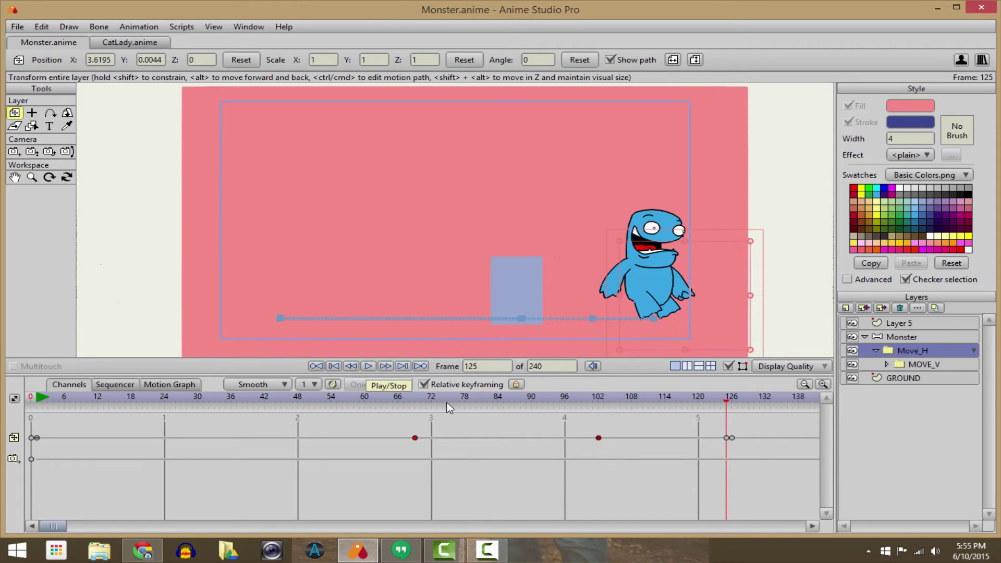
# Move the monster left at frame 69 and offset its position across all keyframes
pyautogui.moveTo(439, 397); pyautogui.dragTo(414, 397)
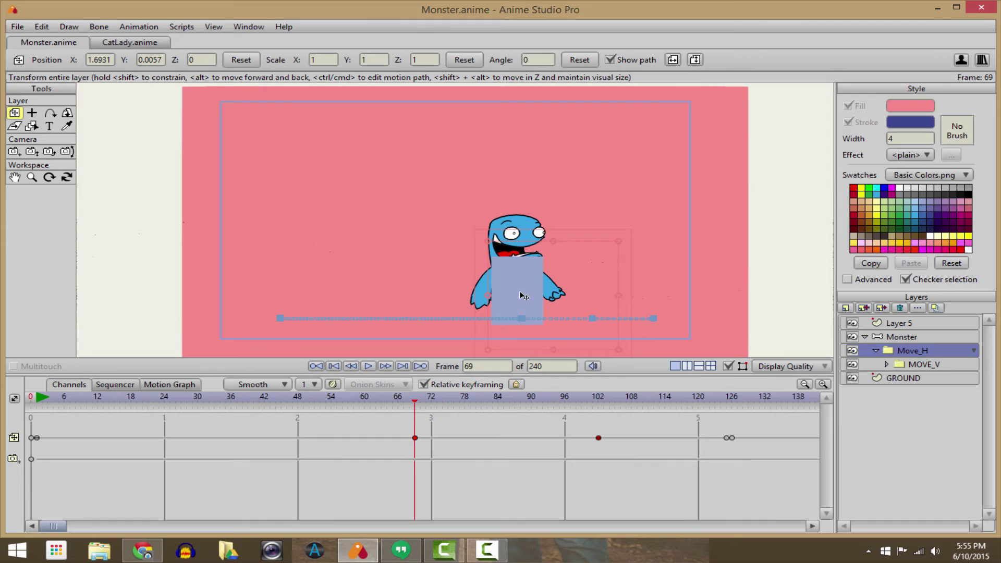
pyautogui.moveTo(516, 270); pyautogui.dragTo(376, 269)
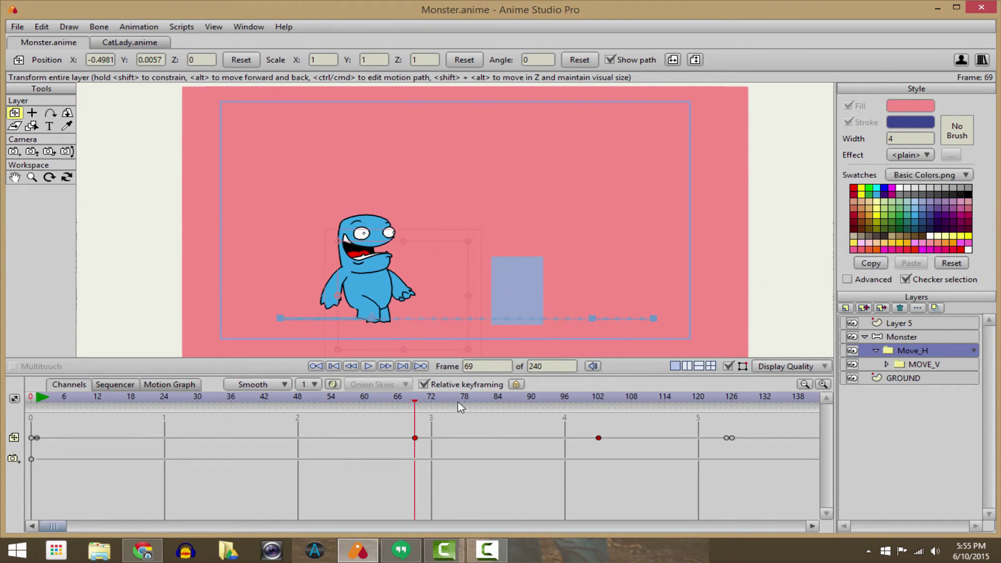
pyautogui.moveTo(415, 401)
pyautogui.mouseDown()
pyautogui.moveTo(735, 401)
pyautogui.moveTo(422, 400)
pyautogui.mouseUp()
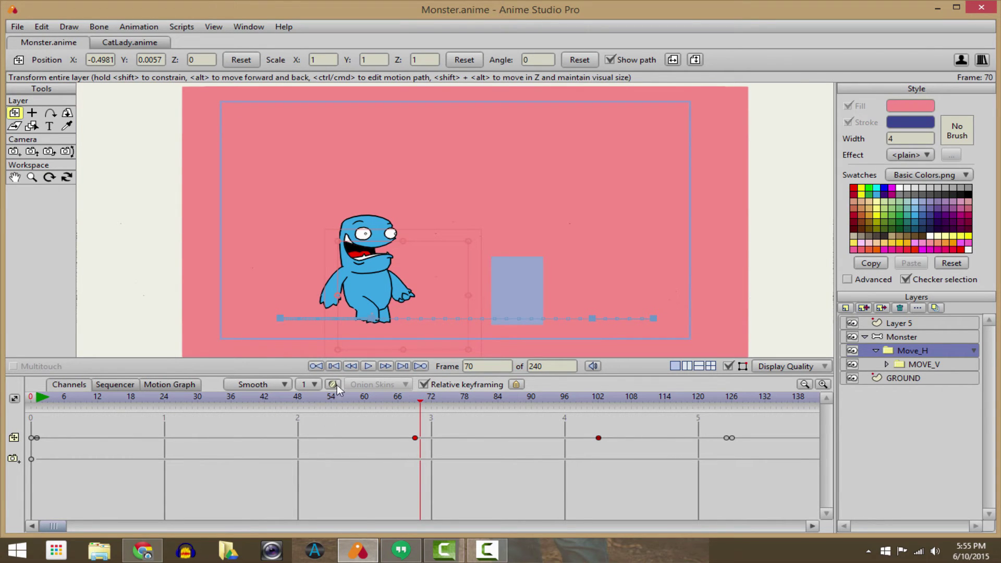
pyautogui.scroll(1, 397, 342)
pyautogui.scroll(1, 423, 319)
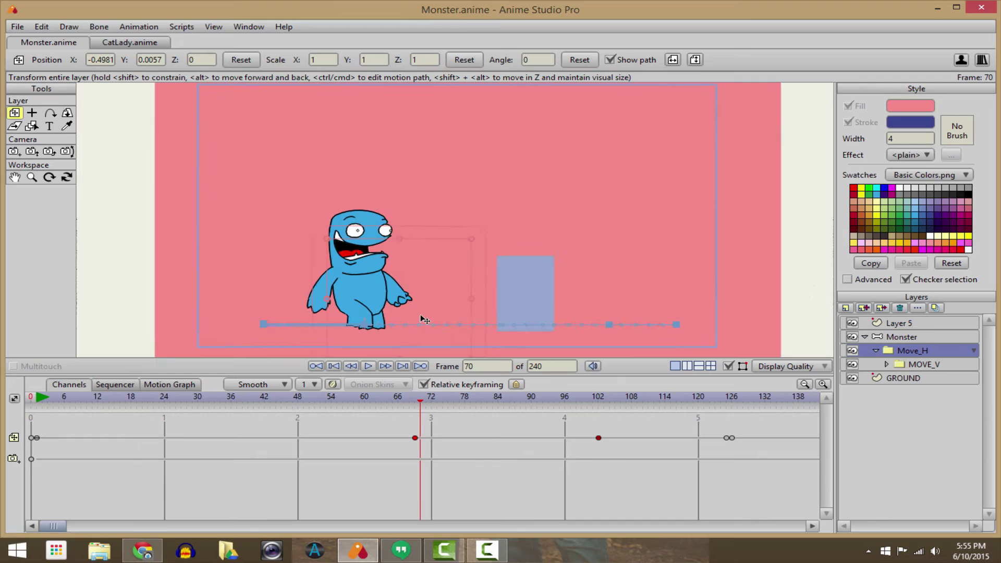
pyautogui.scroll(-1, 351, 276)
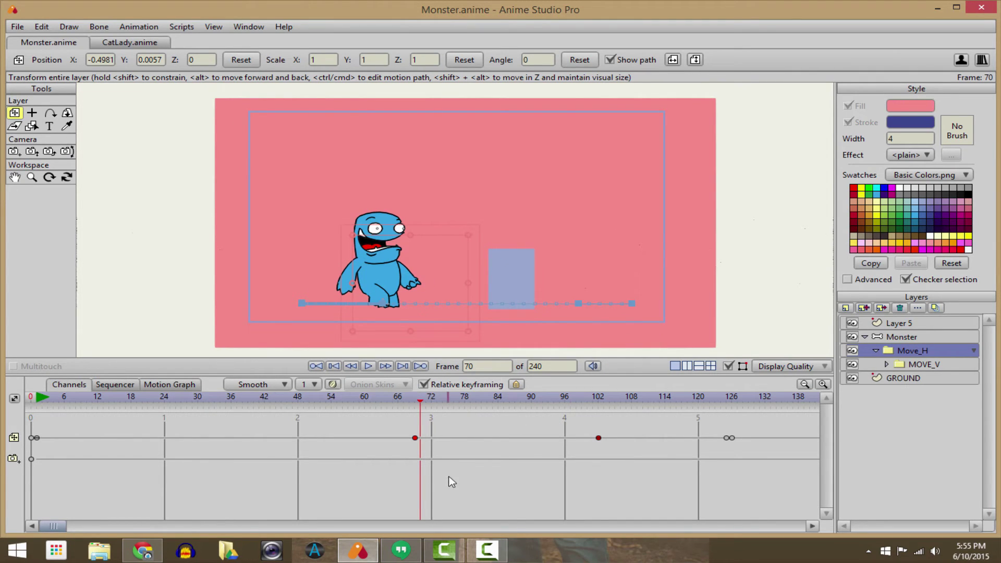
pyautogui.press('Right')
pyautogui.press('Right')
pyautogui.press('Right')
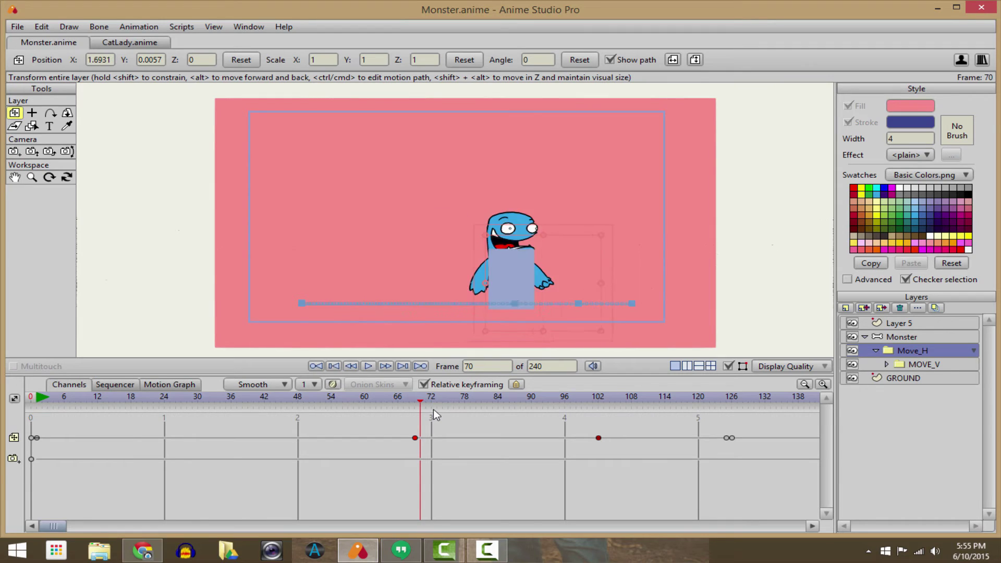
# With relative keyframing off, move the monster farther right at frame 126 and review through frame 129
pyautogui.click(423, 384)
pyautogui.click(378, 441)
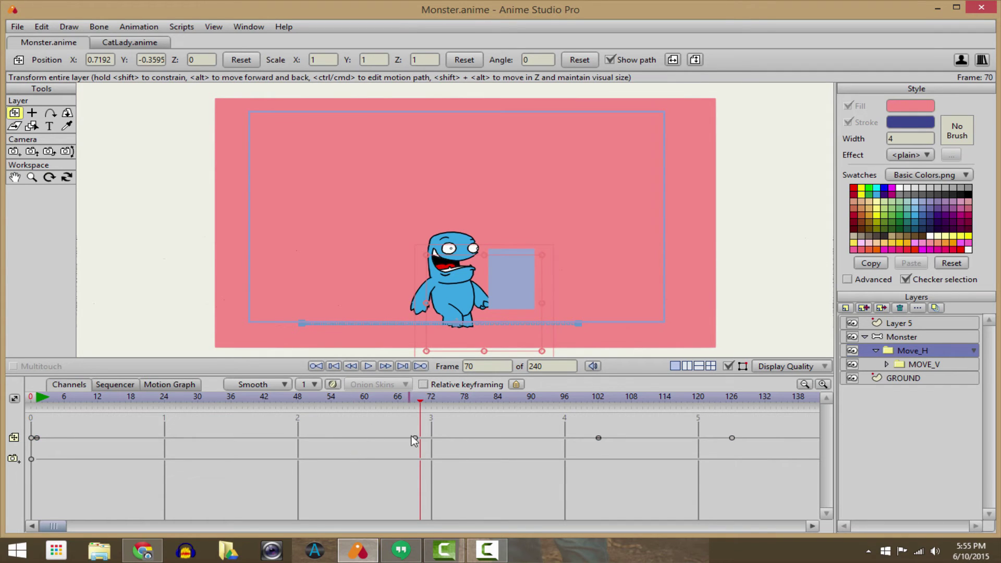
pyautogui.moveTo(358, 428); pyautogui.dragTo(688, 478)
pyautogui.moveTo(418, 401); pyautogui.dragTo(732, 400)
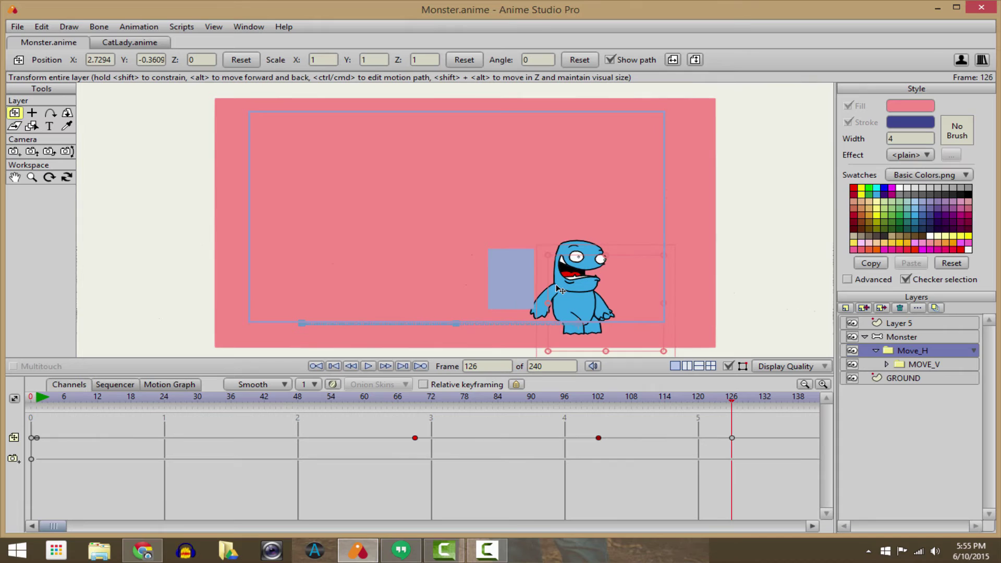
pyautogui.moveTo(577, 315); pyautogui.dragTo(622, 316)
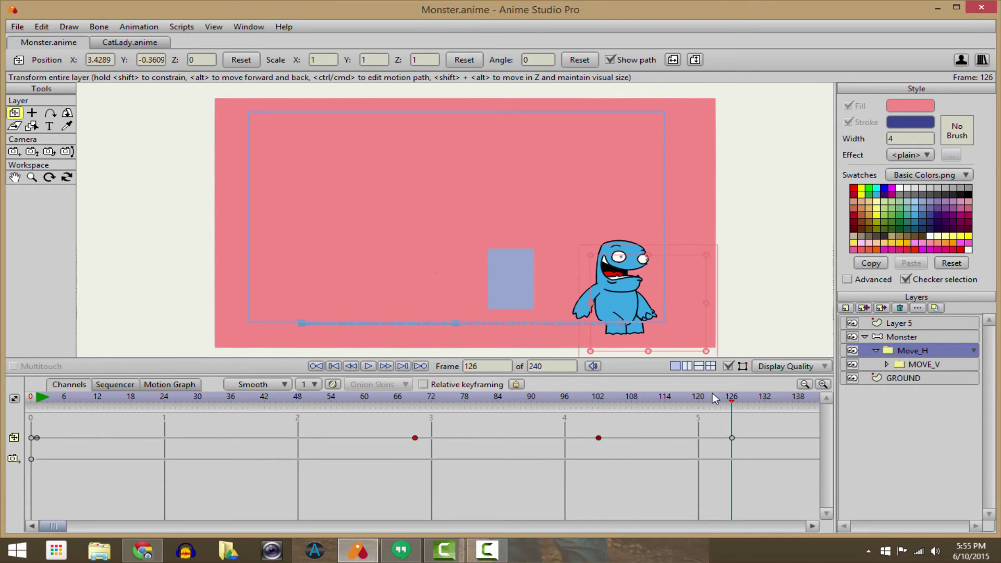
pyautogui.moveTo(733, 401); pyautogui.dragTo(749, 400)
# Switch to CatLady.anime, play the car drive-by twice, and return to frame 0
pyautogui.click(130, 42)
pyautogui.scroll(1, 400, 224)
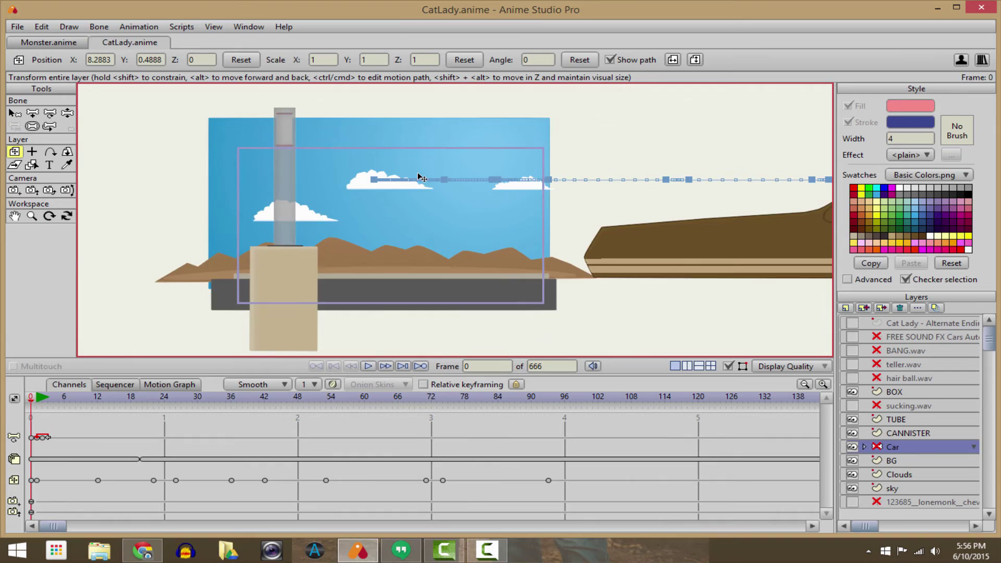
pyautogui.scroll(2, 399, 224)
pyautogui.click(371, 366)
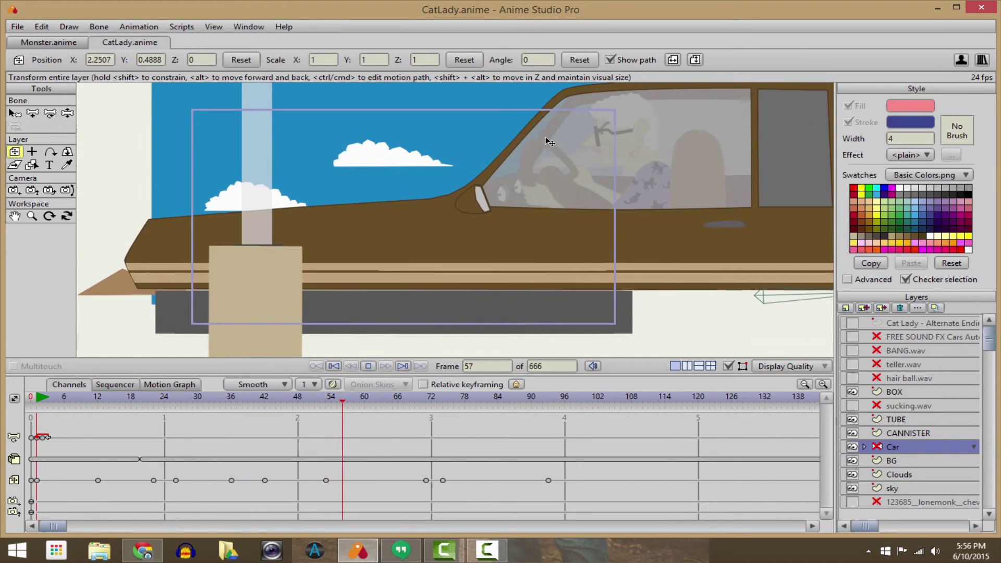
pyautogui.click(369, 366)
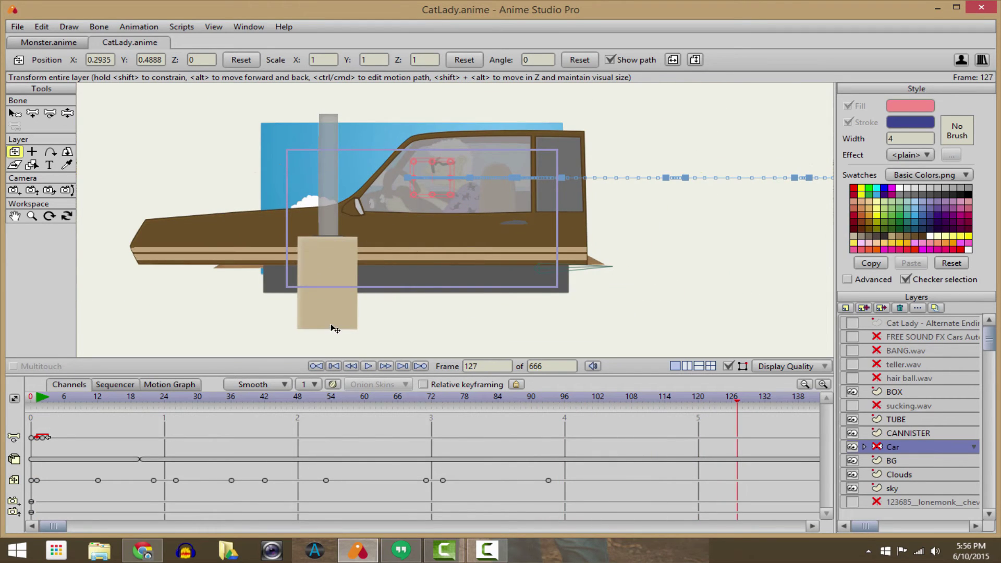
pyautogui.scroll(1, 335, 328)
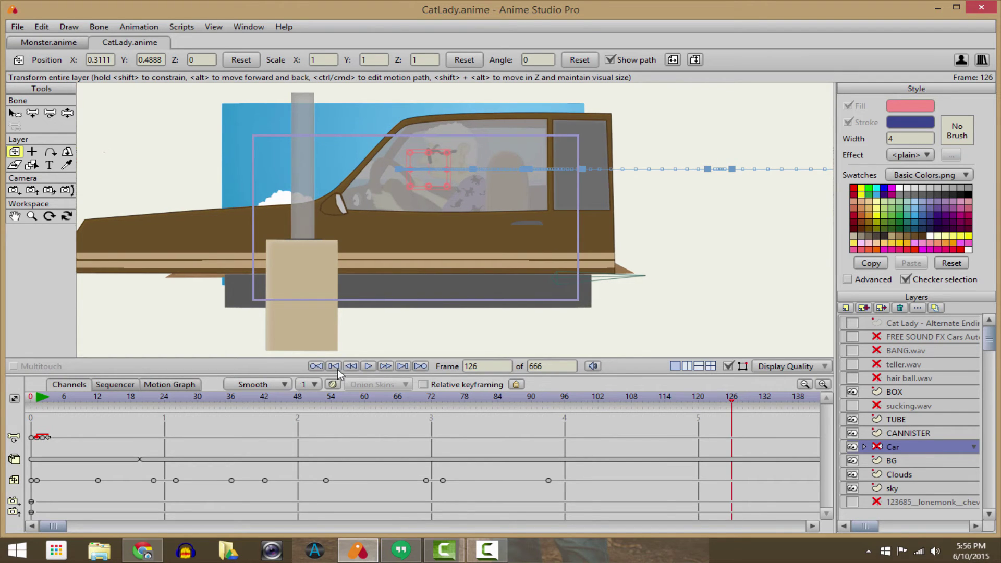
pyautogui.click(317, 366)
pyautogui.click(369, 366)
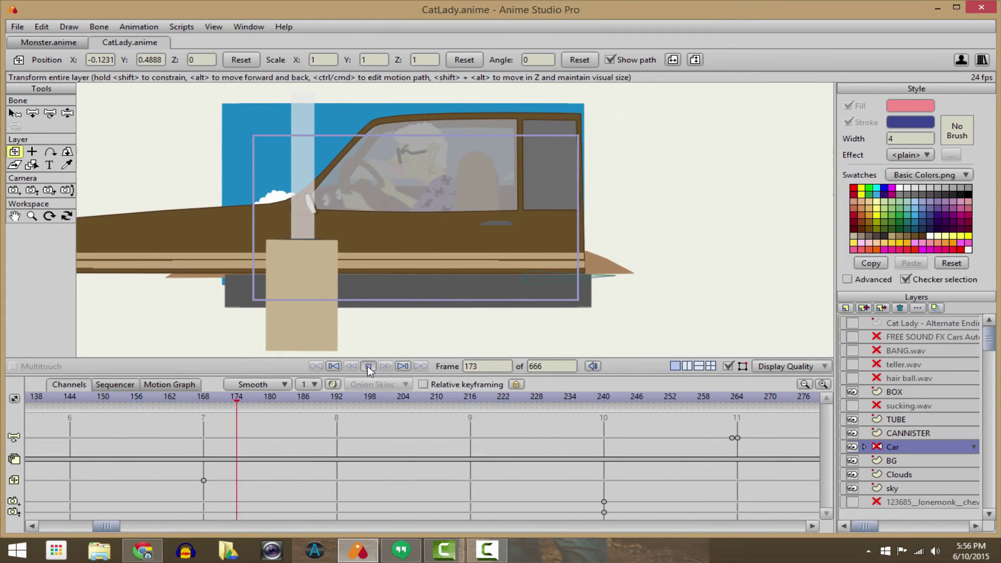
pyautogui.click(333, 366)
pyautogui.scroll(-1, 370, 278)
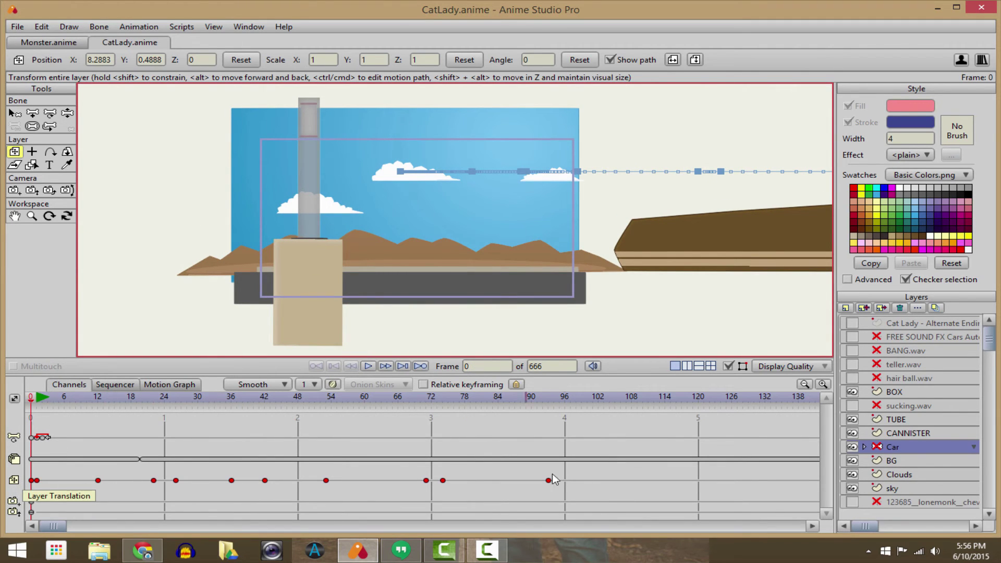
pyautogui.scroll(-1, 513, 253)
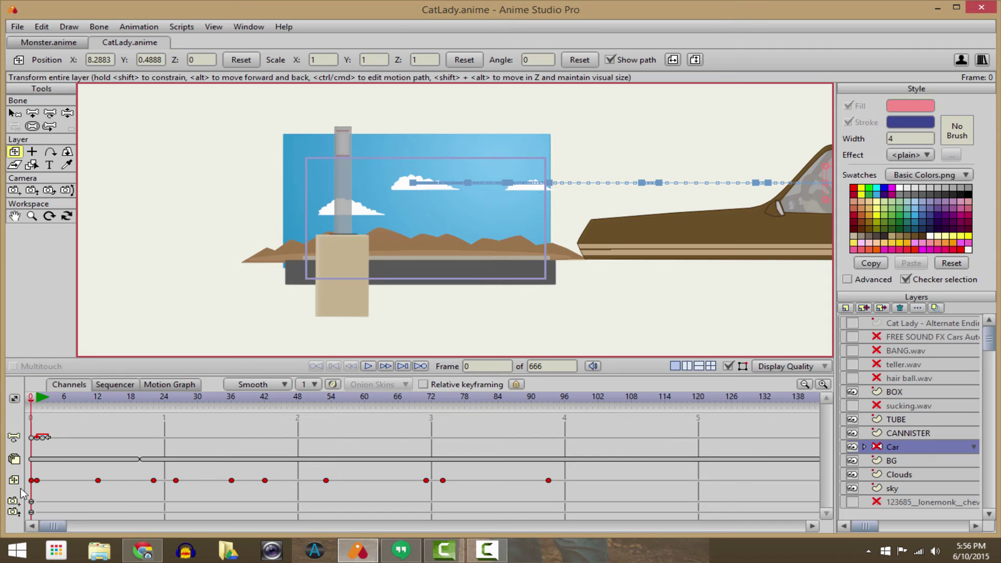
# Drag the car lower at frame 0, then replay and return to frame 0
pyautogui.moveTo(651, 244); pyautogui.dragTo(657, 277)
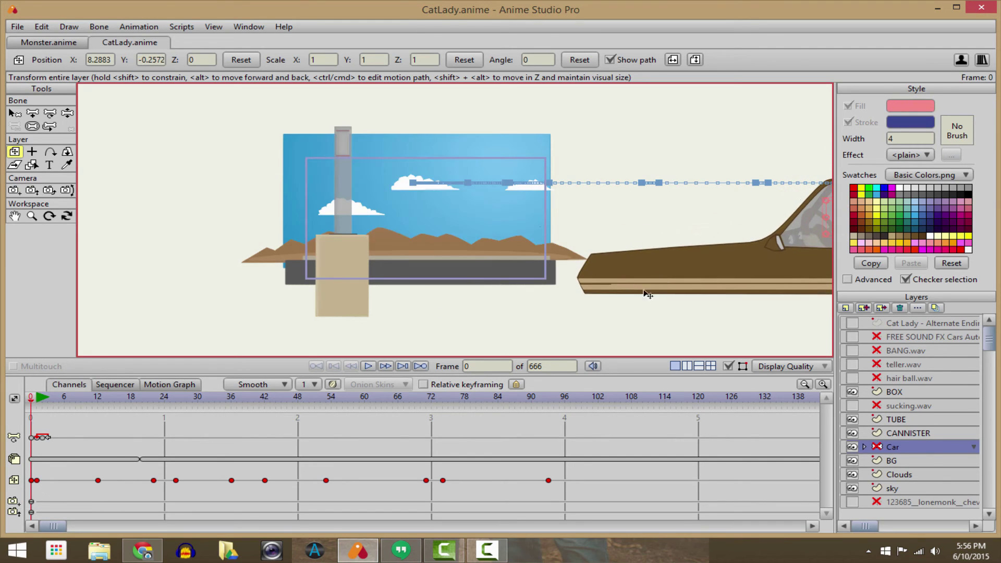
pyautogui.click(369, 367)
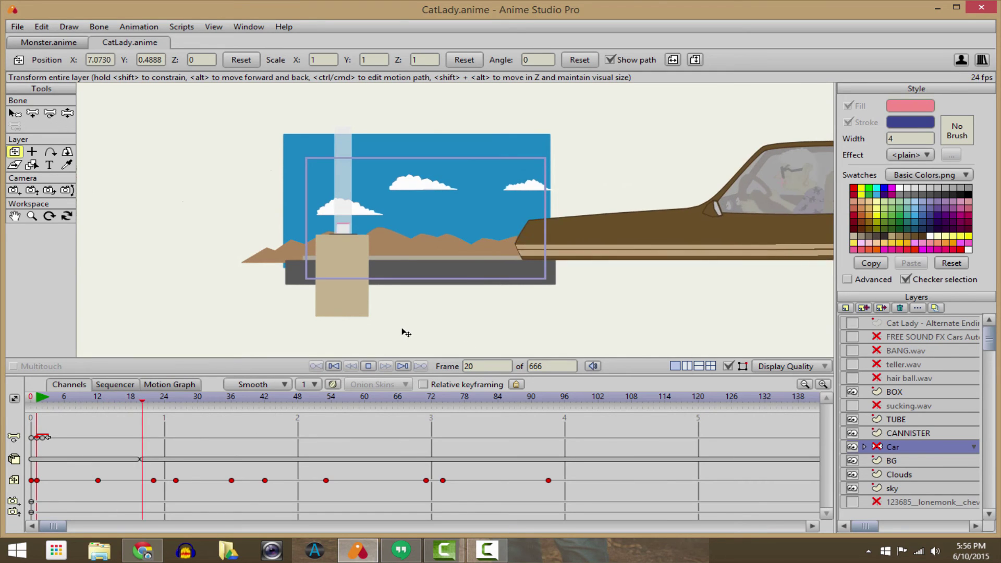
pyautogui.click(334, 365)
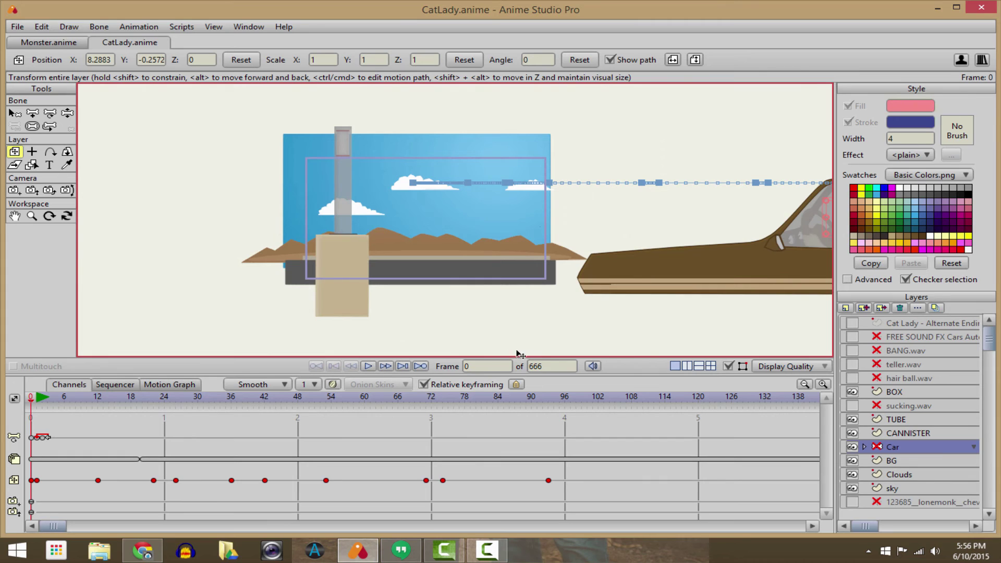
# With relative keyframing on, drag the car down from the first frames and replay the drive-by
pyautogui.click(30, 398)
pyautogui.click(35, 400)
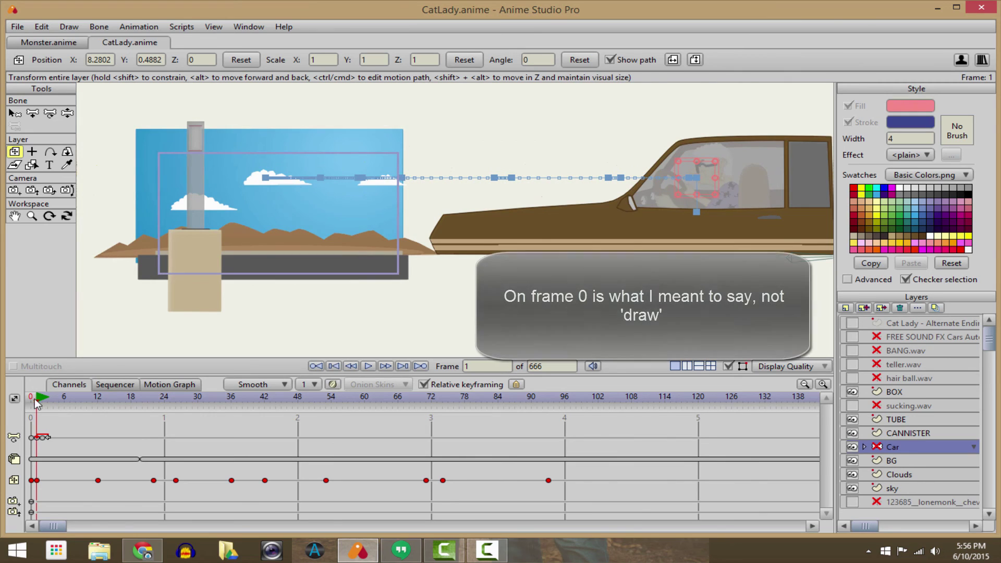
pyautogui.click(30, 400)
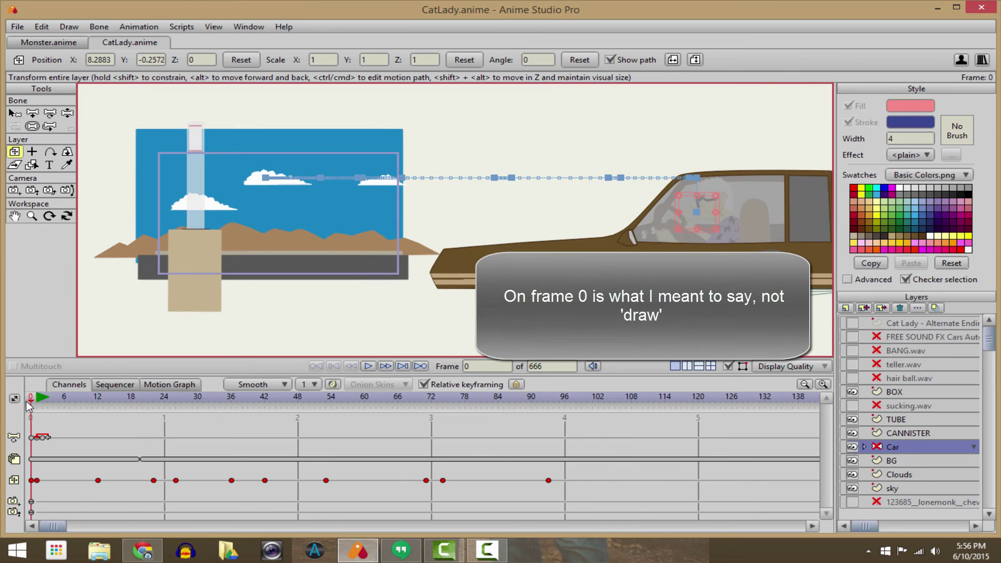
pyautogui.moveTo(30, 399)
pyautogui.mouseDown()
pyautogui.moveTo(53, 399)
pyautogui.moveTo(37, 401)
pyautogui.mouseUp()
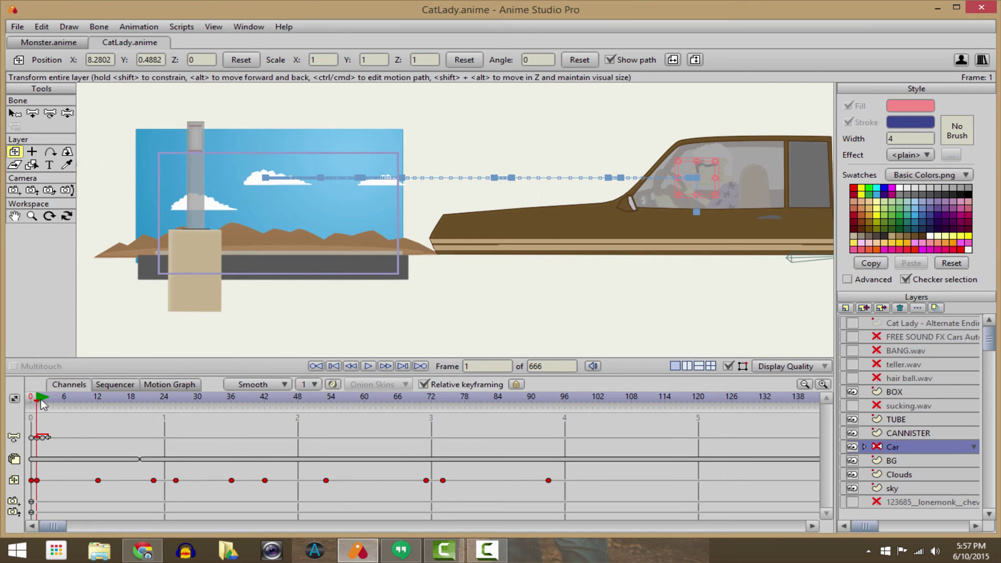
pyautogui.moveTo(41, 399)
pyautogui.mouseDown()
pyautogui.moveTo(68, 401)
pyautogui.moveTo(37, 399)
pyautogui.mouseUp()
pyautogui.moveTo(688, 235)
pyautogui.mouseDown()
pyautogui.moveTo(695, 216)
pyautogui.moveTo(696, 242)
pyautogui.mouseUp()
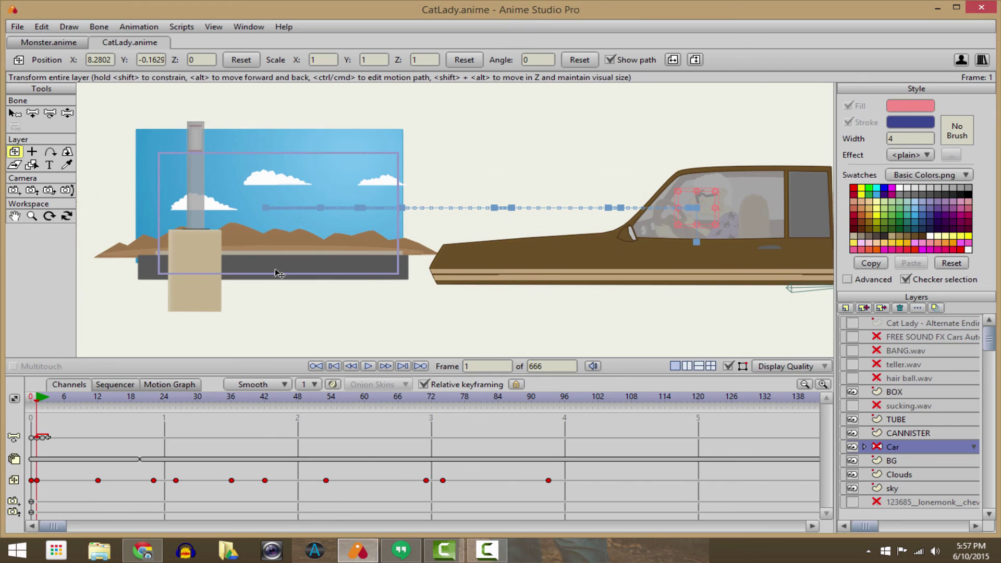
pyautogui.click(370, 365)
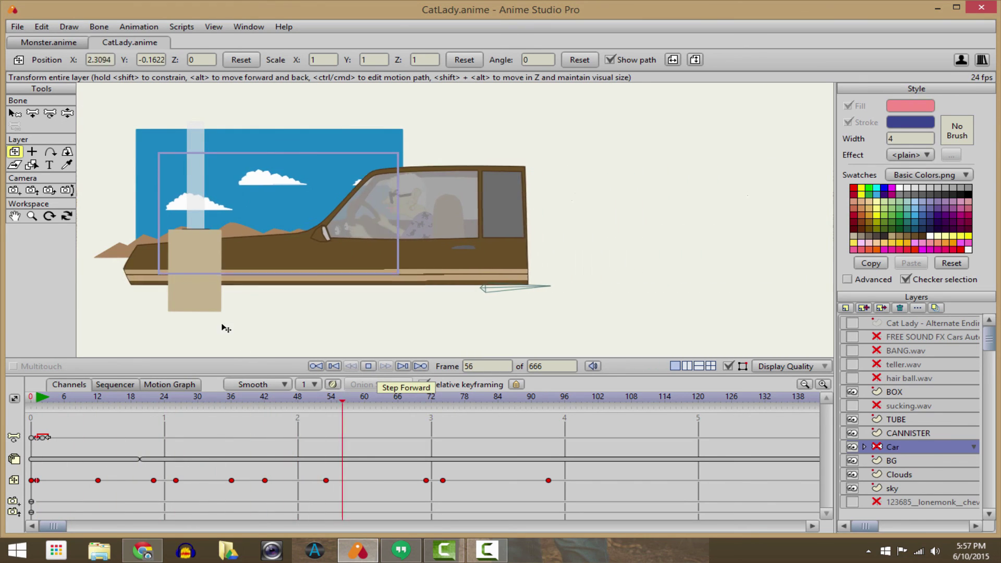
pyautogui.click(368, 366)
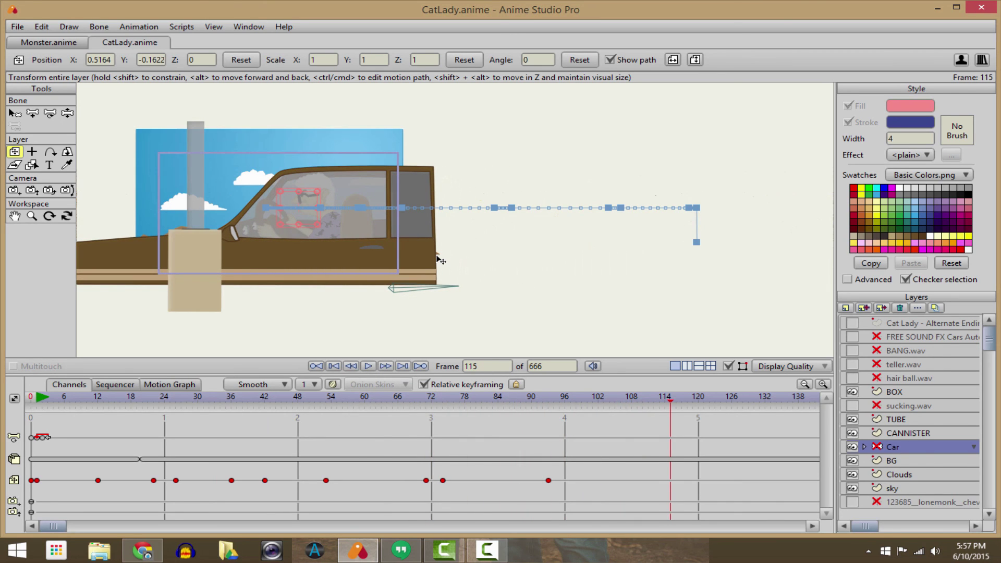
pyautogui.rightClick(353, 273)
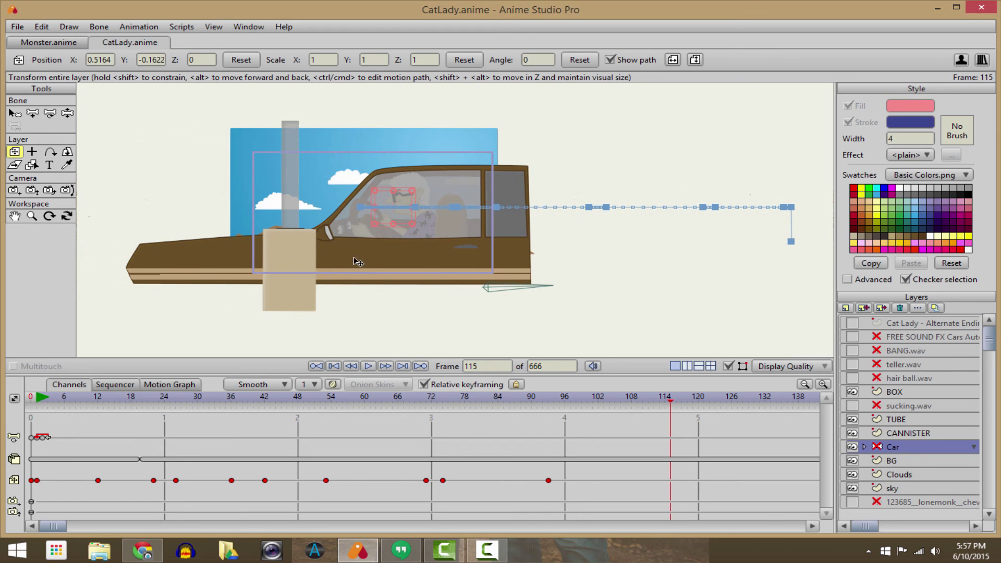